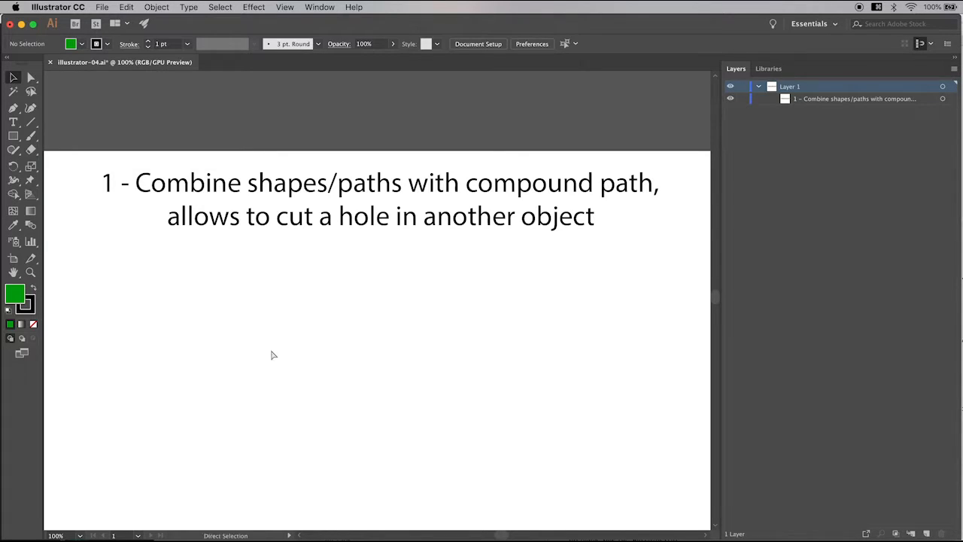
Step: Draw a rectangle about 759 by 418 px below the heading text
{"action": "key", "text": "super+0"}
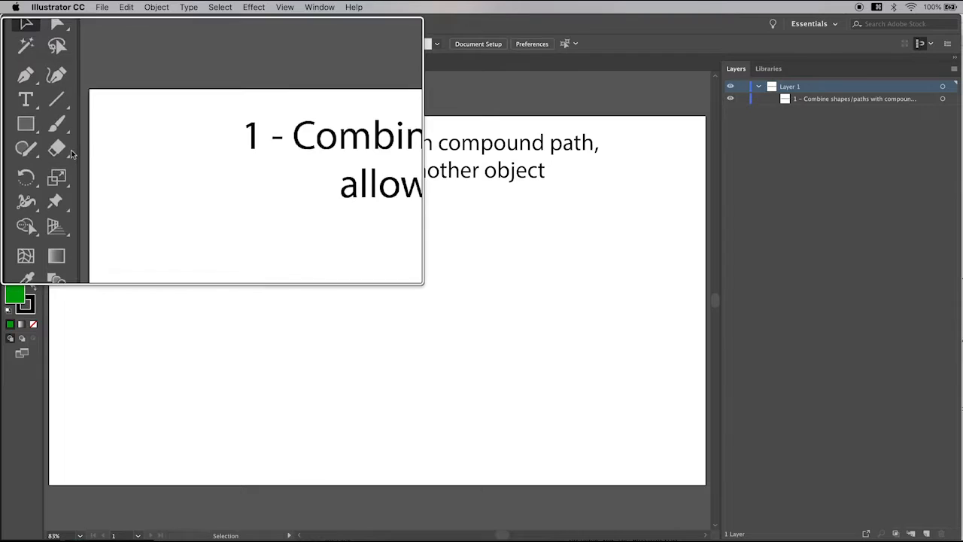
{"action": "key", "text": "m"}
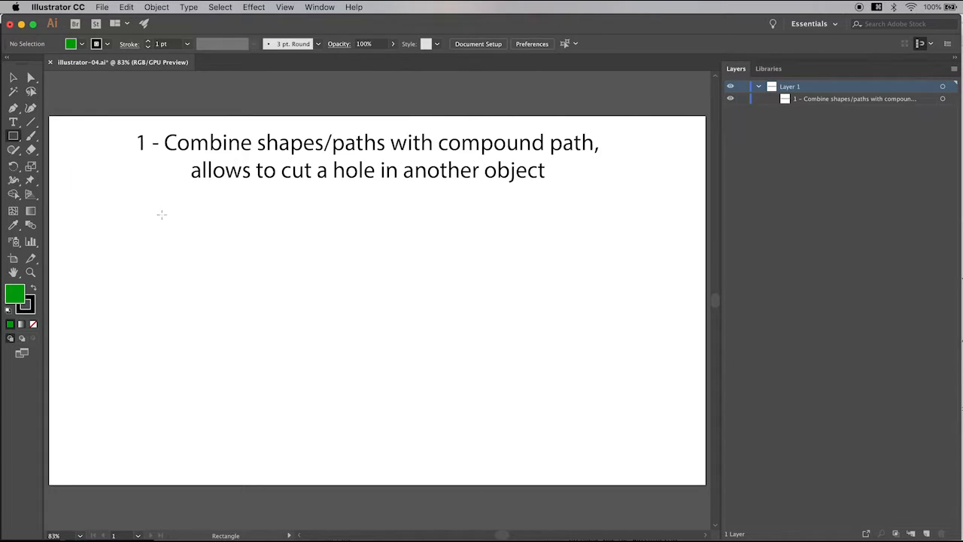
{"action": "left_click_drag", "start_coordinate": [166, 228], "coordinate": [531, 428]}
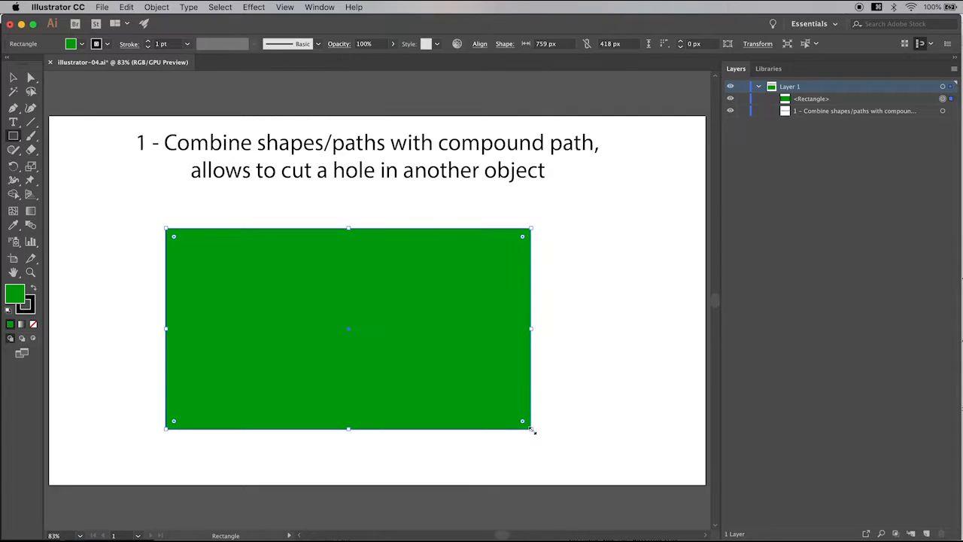
Step: Change the rectangle's fill to bright green 17FF72 and show the Attributes settings
{"action": "key", "text": "comma"}
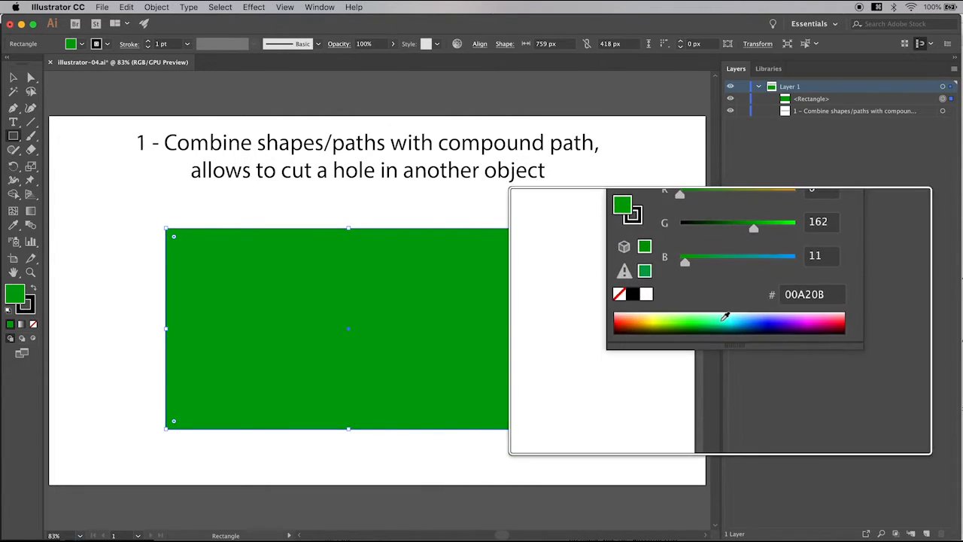
{"action": "left_click", "coordinate": [725, 317]}
{"action": "left_click", "coordinate": [716, 316]}
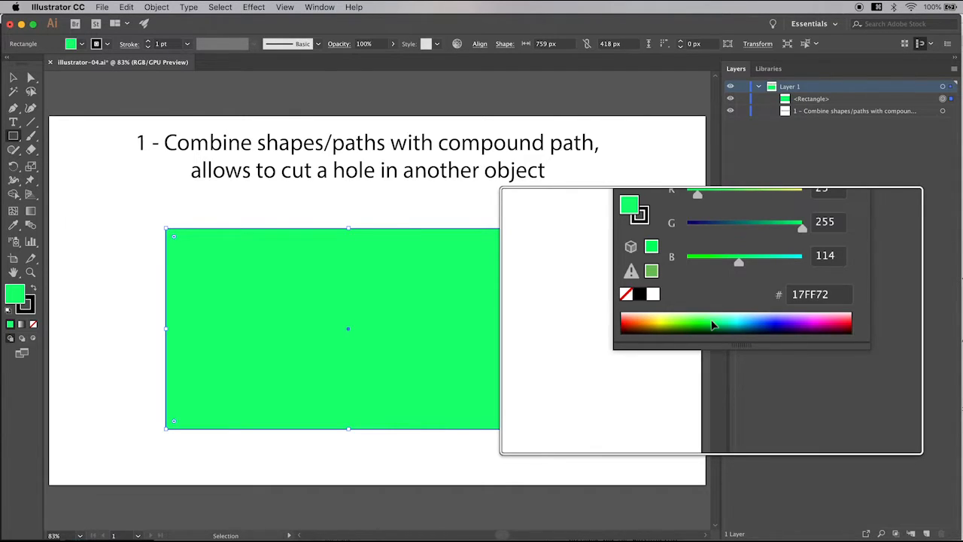
{"action": "key", "text": "super+F11"}
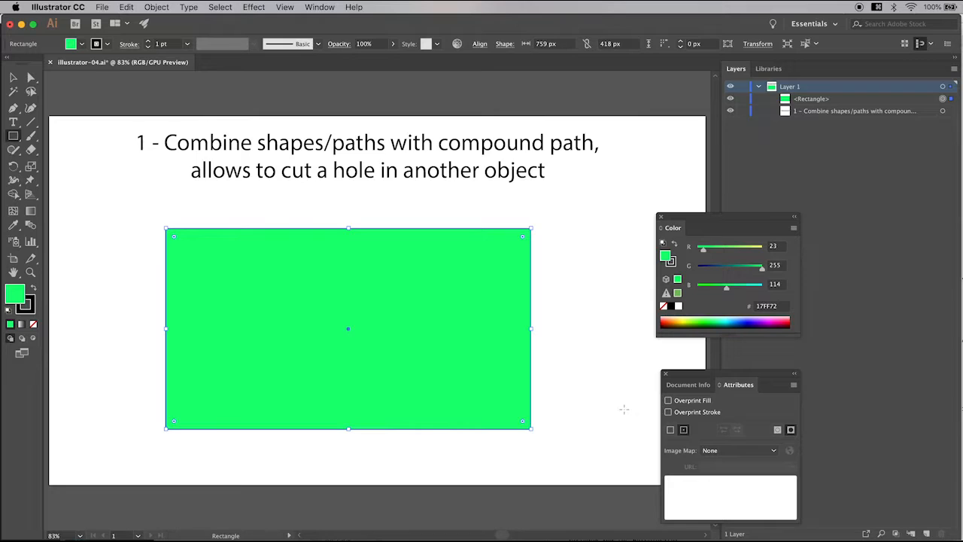
Step: Draw a smaller rectangle about 282 by 259 px inside the green rectangle's left half and fill it with blue 1740FF
{"action": "left_click", "coordinate": [190, 261]}
{"action": "left_click_drag", "start_coordinate": [190, 261], "coordinate": [325, 385]}
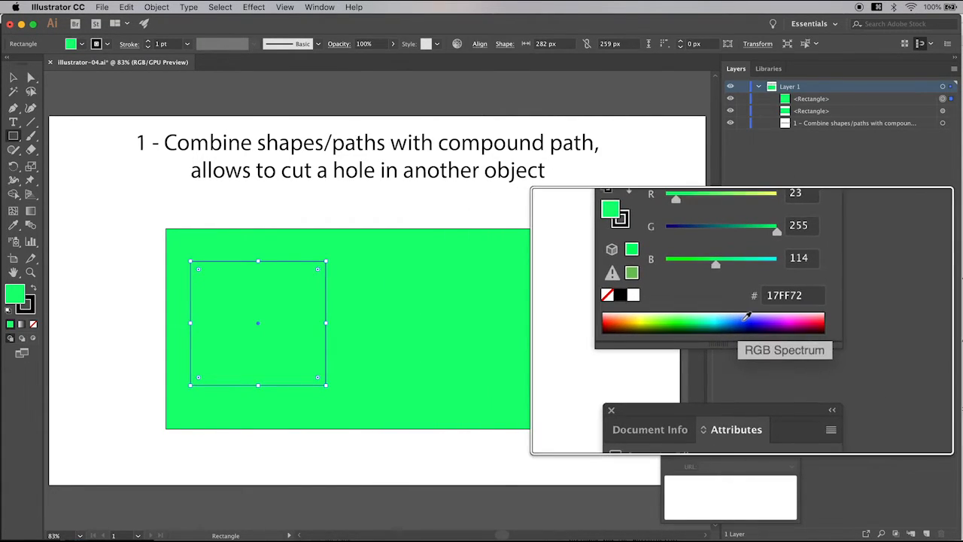
{"action": "left_click", "coordinate": [744, 317]}
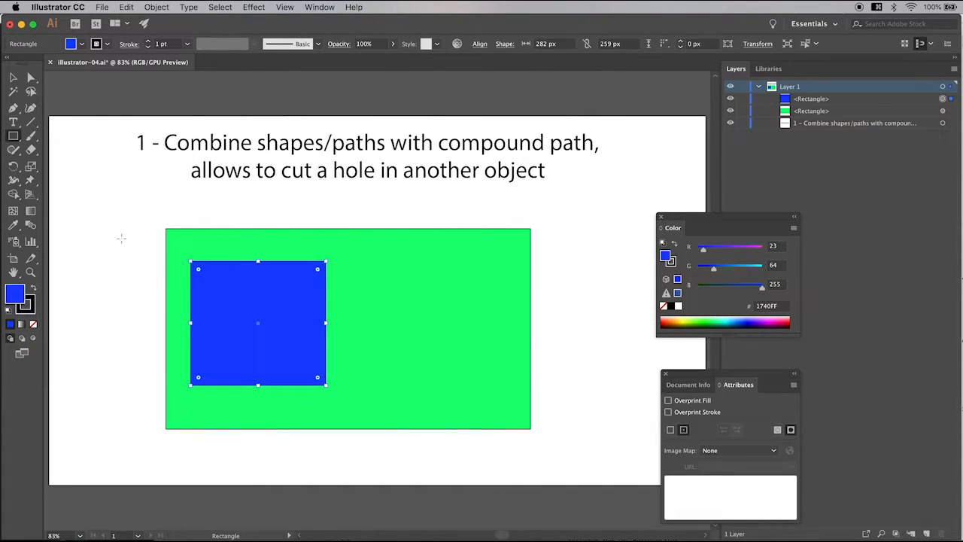
Step: Draw an ellipse about 255 by 225 px overlapping the green rectangle's upper edge and fill it with pinkish red FF175B
{"action": "key", "text": "l"}
{"action": "left_click_drag", "start_coordinate": [357, 202], "coordinate": [482, 312]}
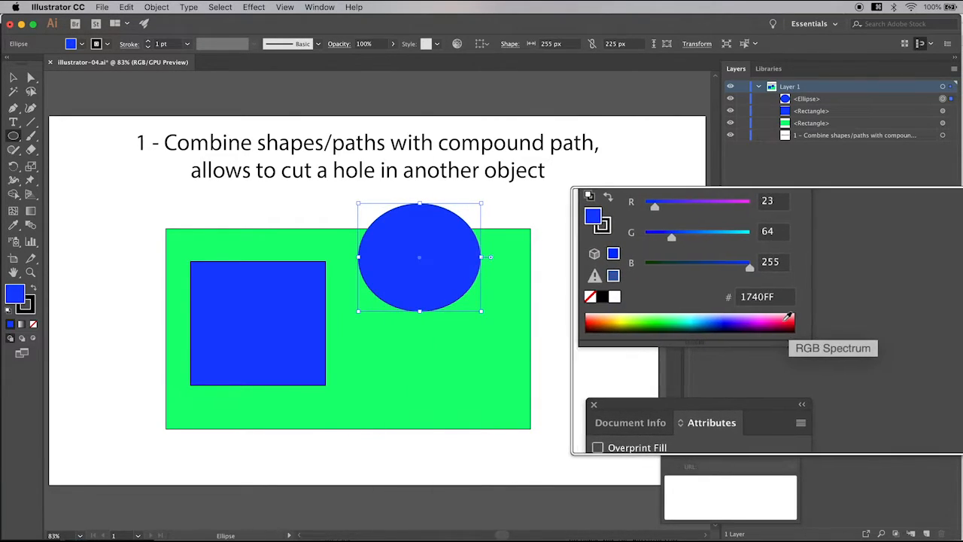
{"action": "left_click", "coordinate": [787, 319]}
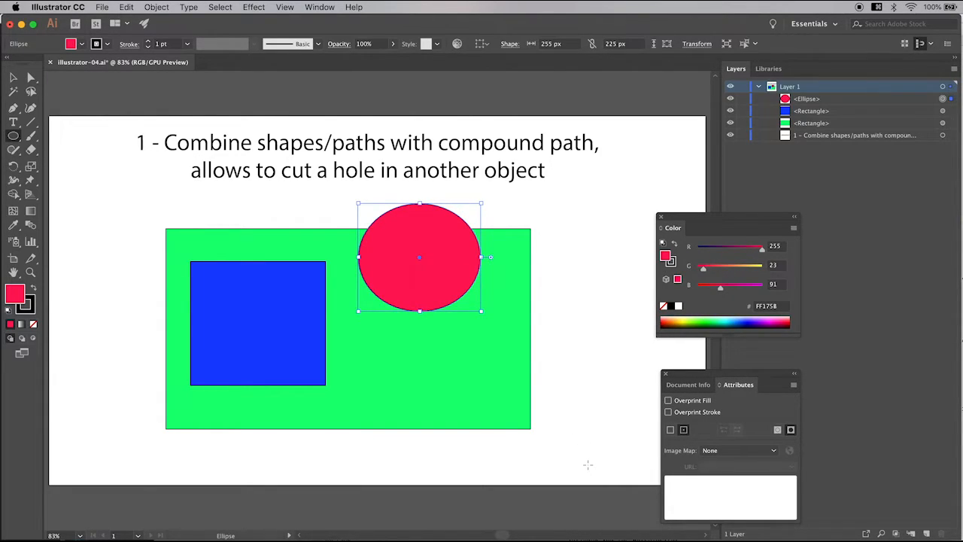
Step: Combine the green rectangle, blue rectangle and red ellipse into a compound path, and deselect it
{"action": "key", "text": "v"}
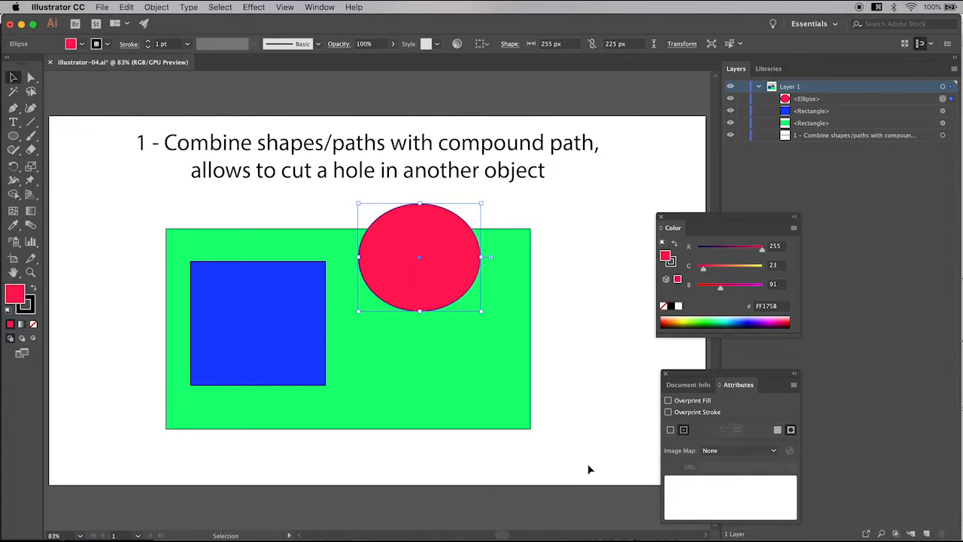
{"action": "left_click_drag", "start_coordinate": [113, 186], "coordinate": [568, 469]}
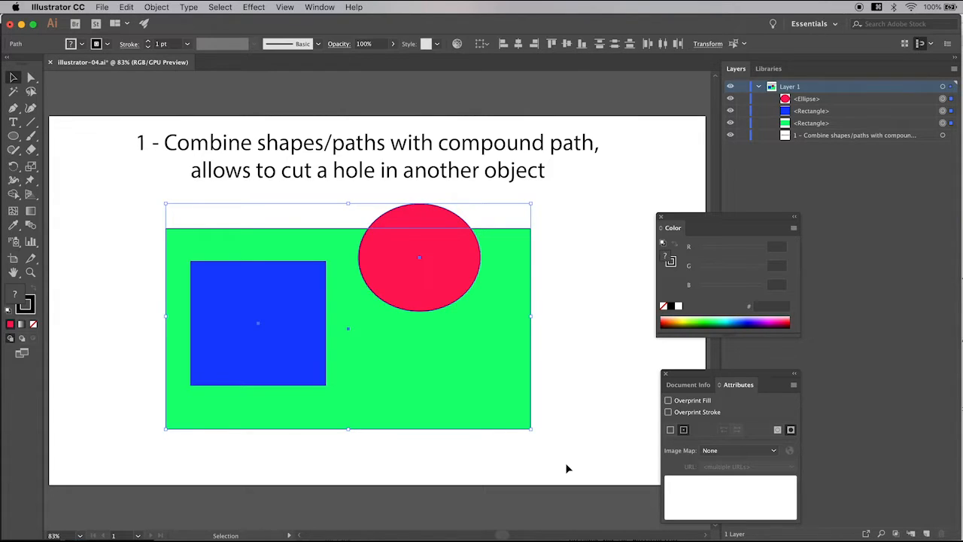
{"action": "key", "text": "F7"}
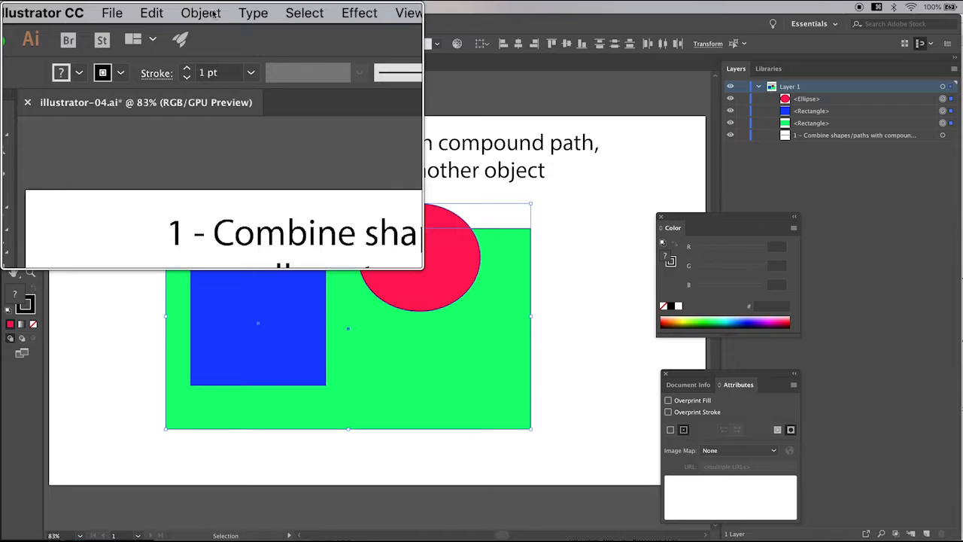
{"action": "left_click", "coordinate": [216, 14]}
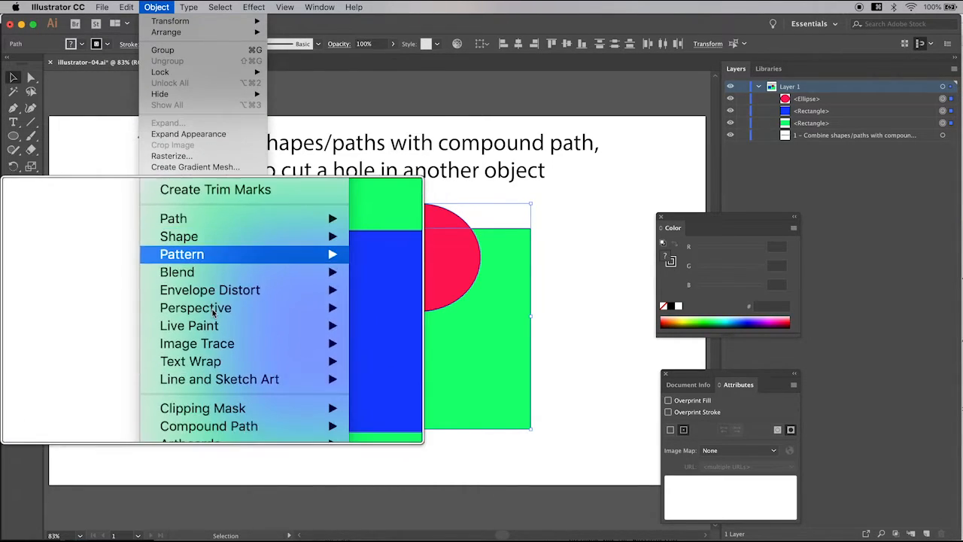
{"action": "mouse_move", "coordinate": [214, 388]}
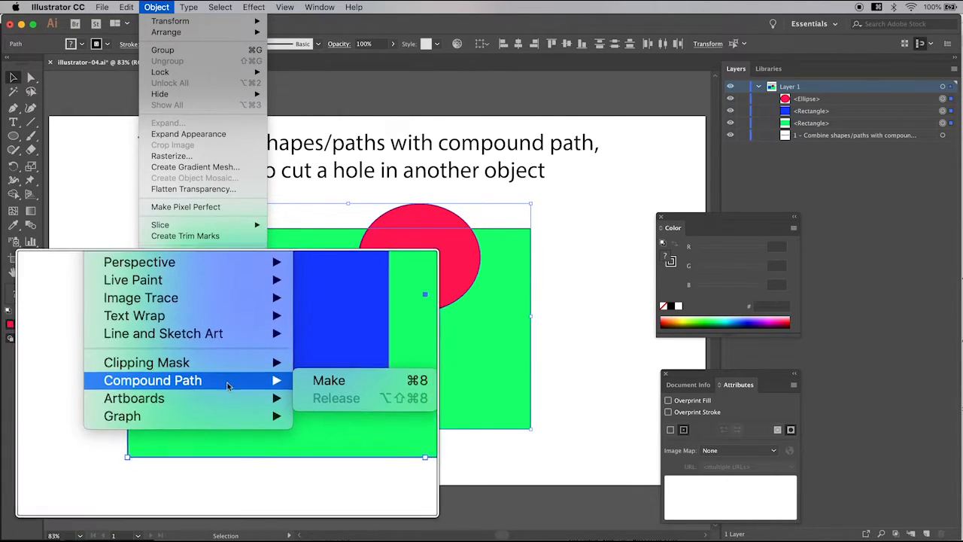
{"action": "left_click", "coordinate": [291, 380]}
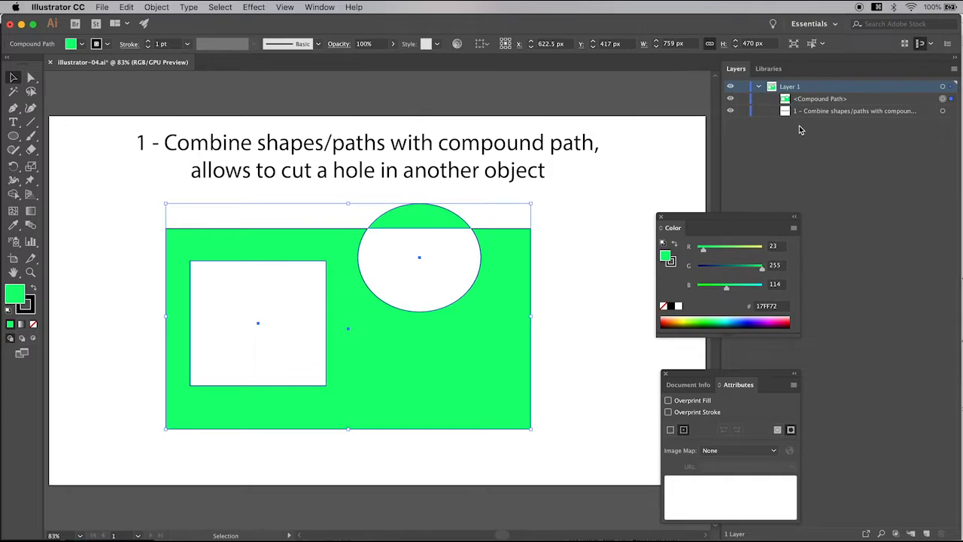
{"action": "left_click", "coordinate": [572, 363]}
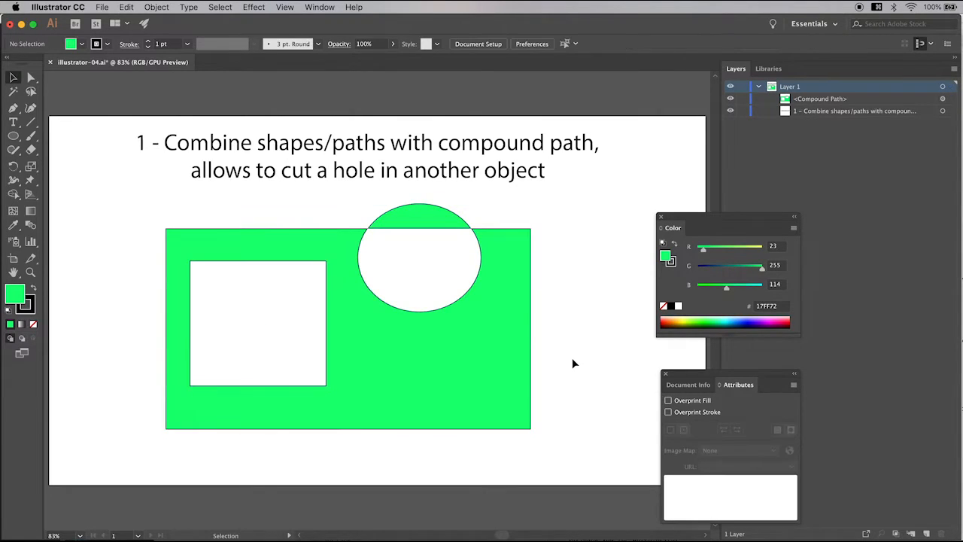
Step: Isolate the compound path, then reposition its rectangular hole near the green shape's left edge and widen it to about 362 px
{"action": "double_click", "coordinate": [460, 369]}
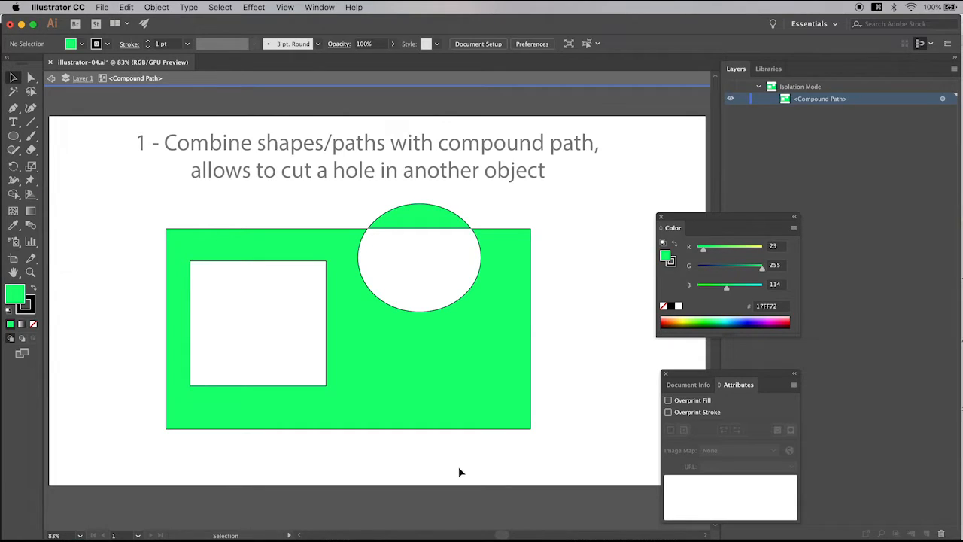
{"action": "key", "text": "v"}
{"action": "left_click", "coordinate": [303, 390]}
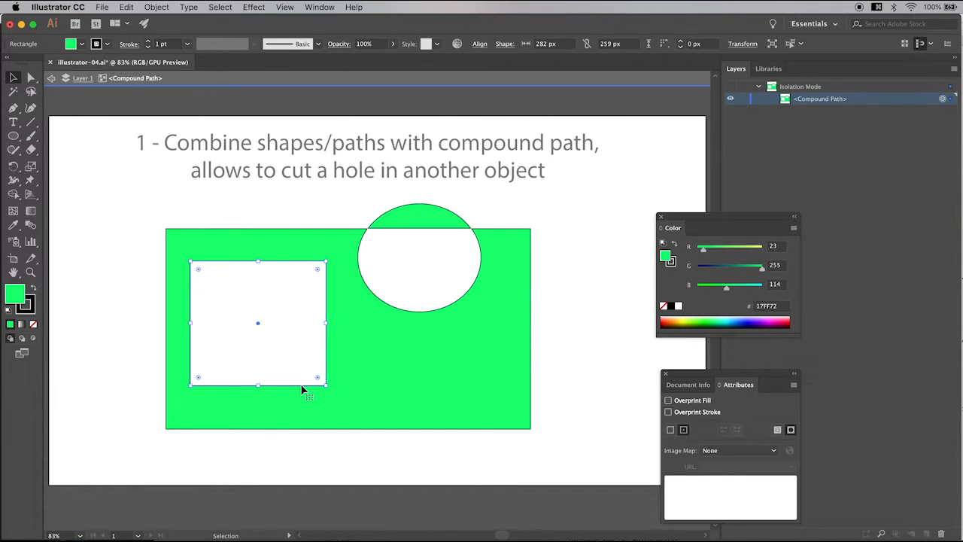
{"action": "left_click_drag", "start_coordinate": [301, 389], "coordinate": [249, 404]}
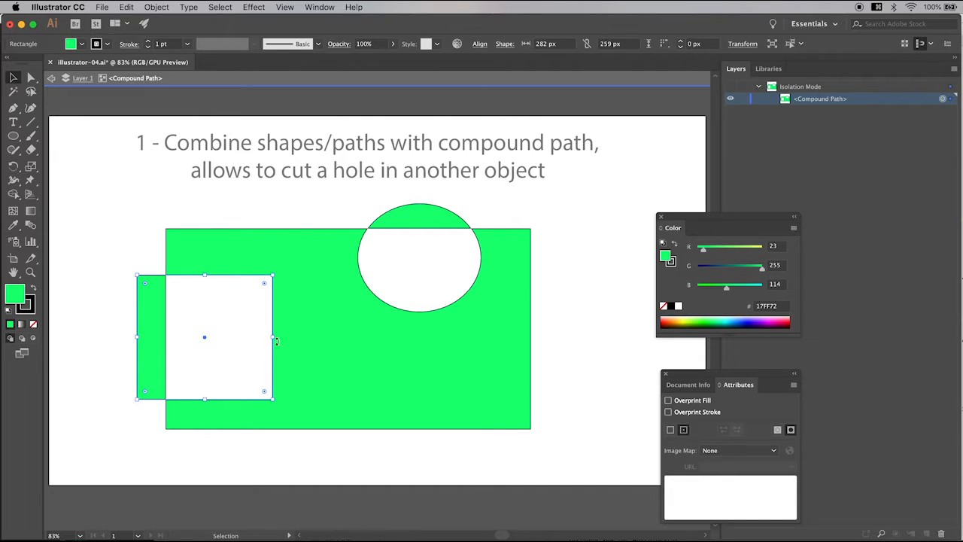
{"action": "left_click_drag", "start_coordinate": [276, 338], "coordinate": [348, 337]}
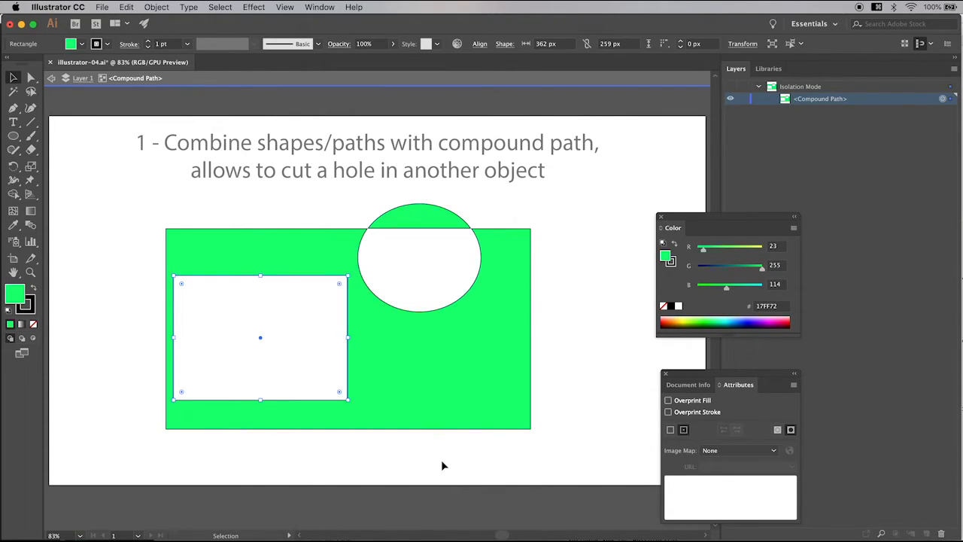
Step: Stretch the elliptical hole downward by moving its lowest anchor point to about X 763 px, Y 494 px, and exit isolation mode
{"action": "key", "text": "a"}
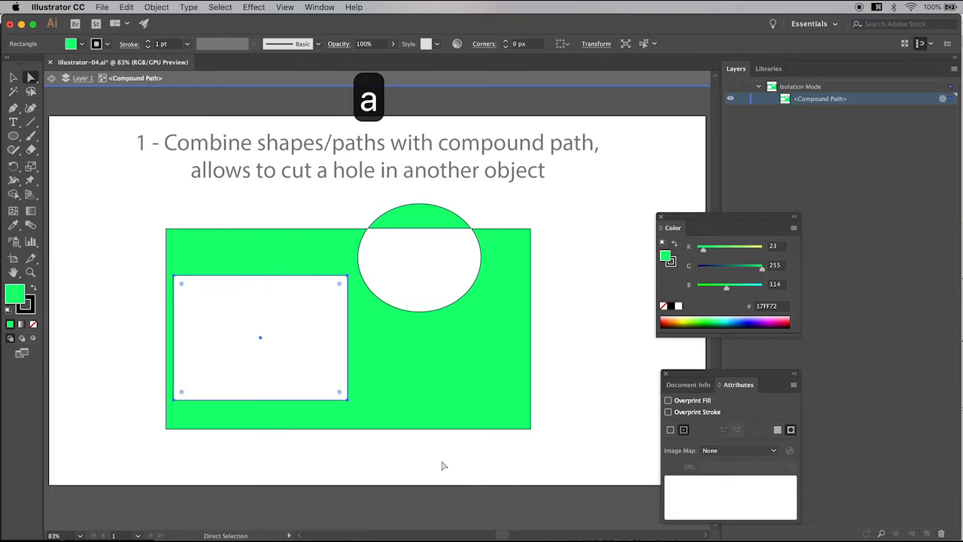
{"action": "left_click", "coordinate": [436, 316]}
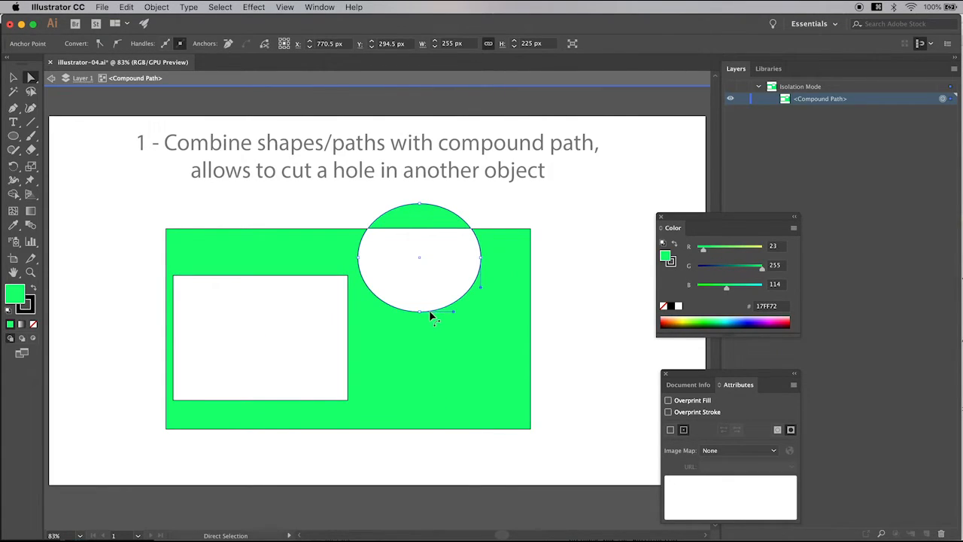
{"action": "left_click_drag", "start_coordinate": [421, 315], "coordinate": [416, 352]}
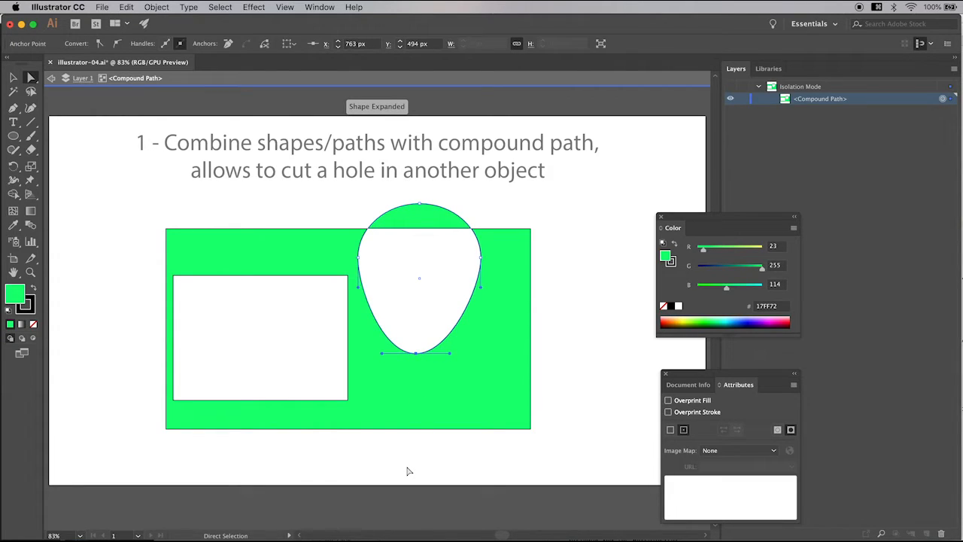
{"action": "key", "text": "Escape"}
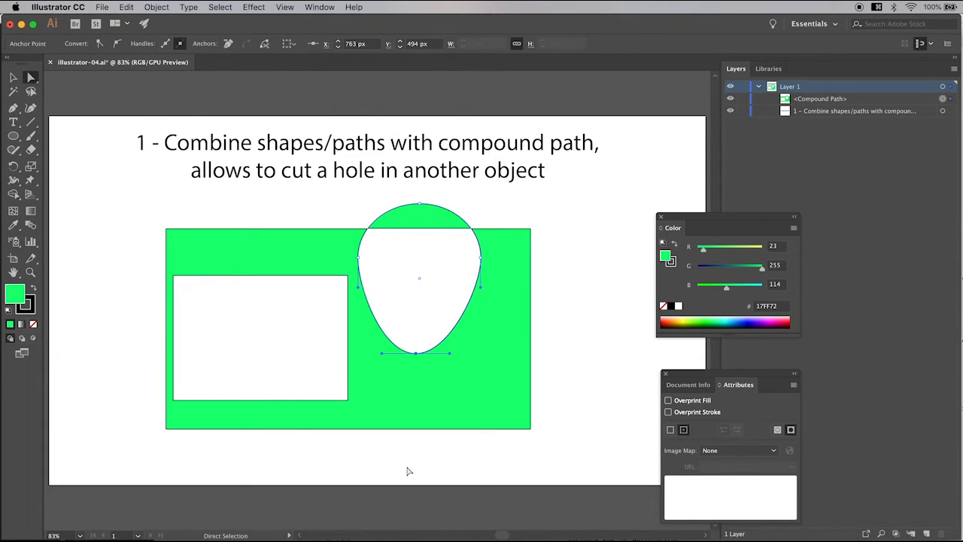
Step: Select the whole compound path and release it into separate shapes
{"action": "key", "text": "v"}
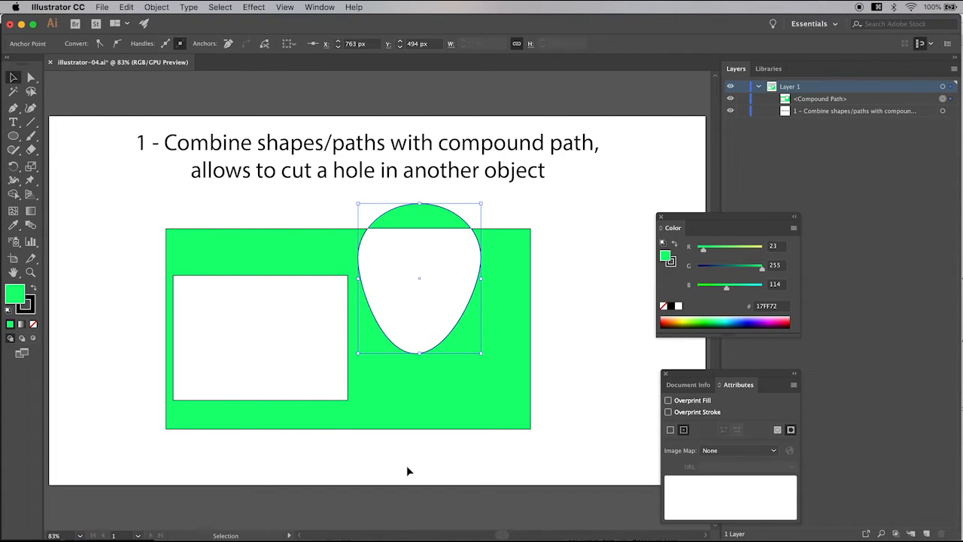
{"action": "left_click", "coordinate": [415, 407]}
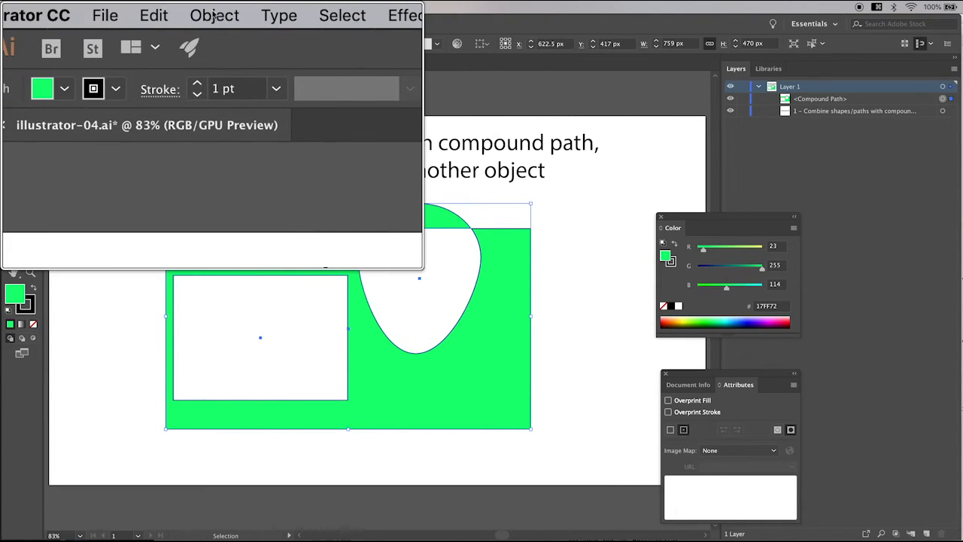
{"action": "left_click", "coordinate": [157, 7]}
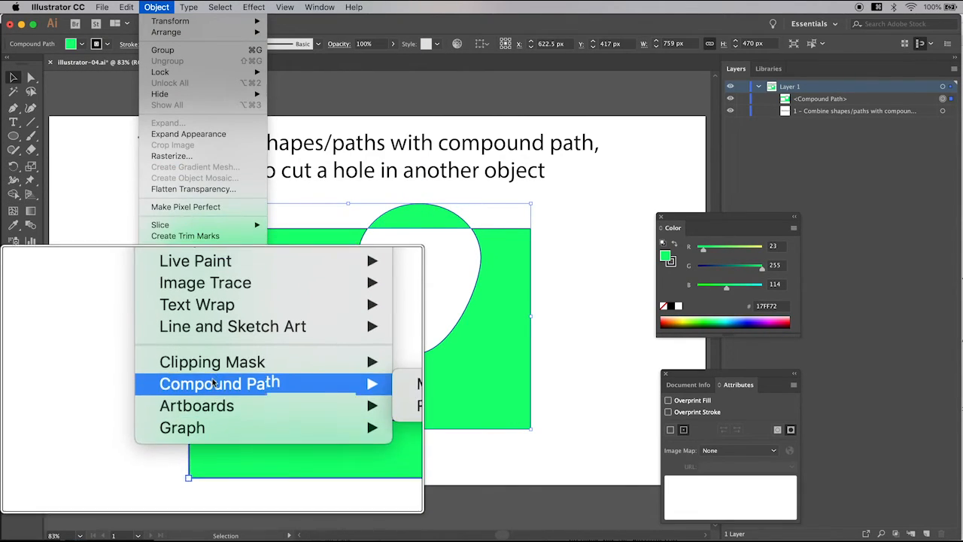
{"action": "mouse_move", "coordinate": [213, 383]}
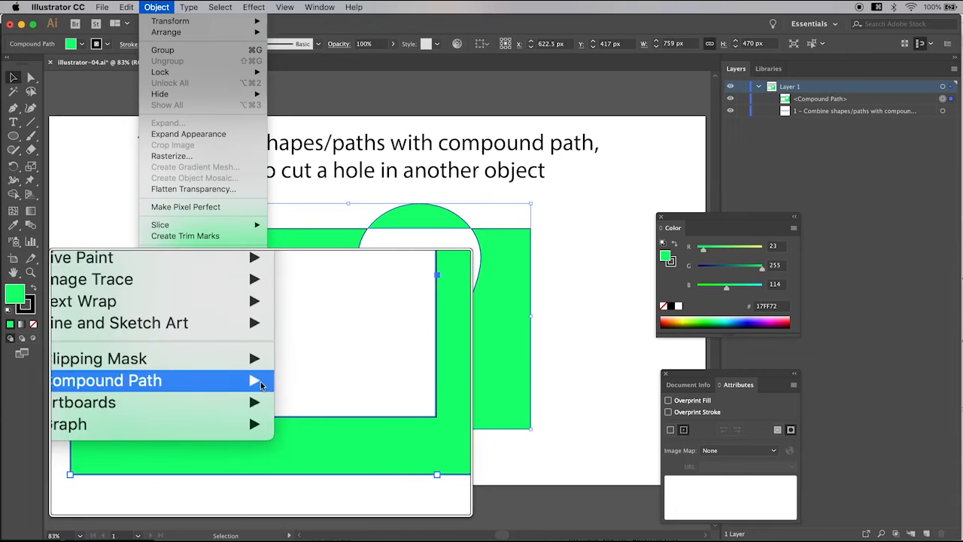
{"action": "left_click", "coordinate": [300, 401]}
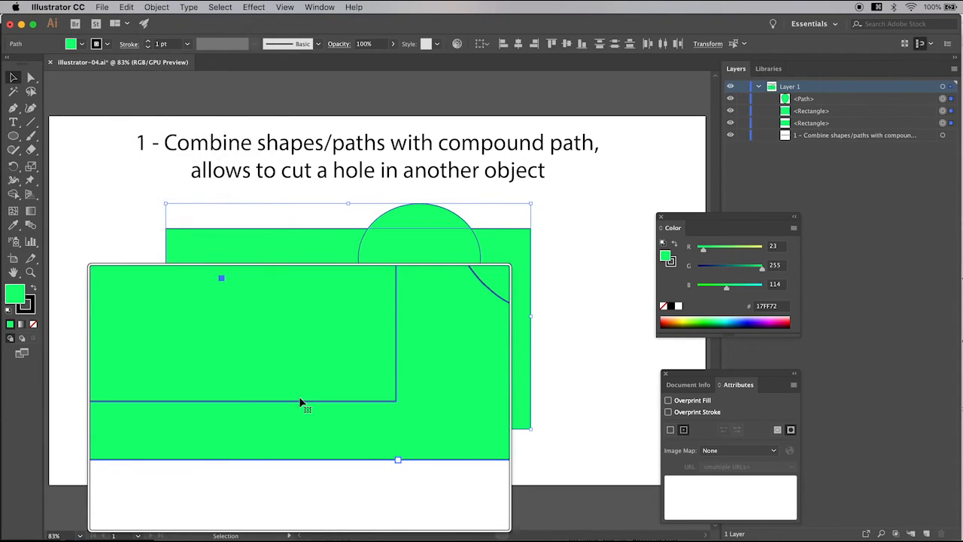